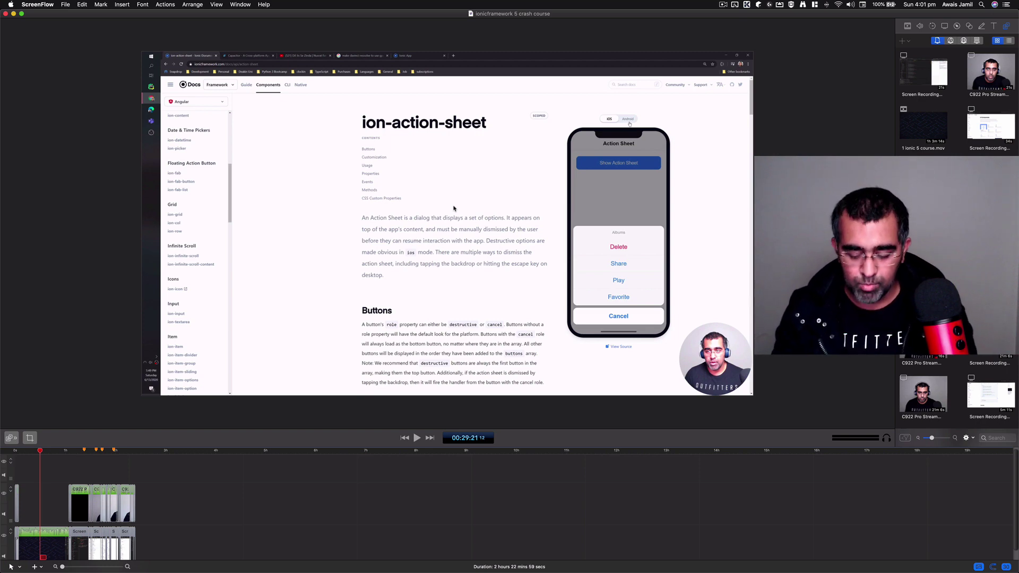
Zoom the timeline in and out, then scrub to the project end and back to 02:12:04
key(super+equal)
key(super+equal)
key(super+equal)
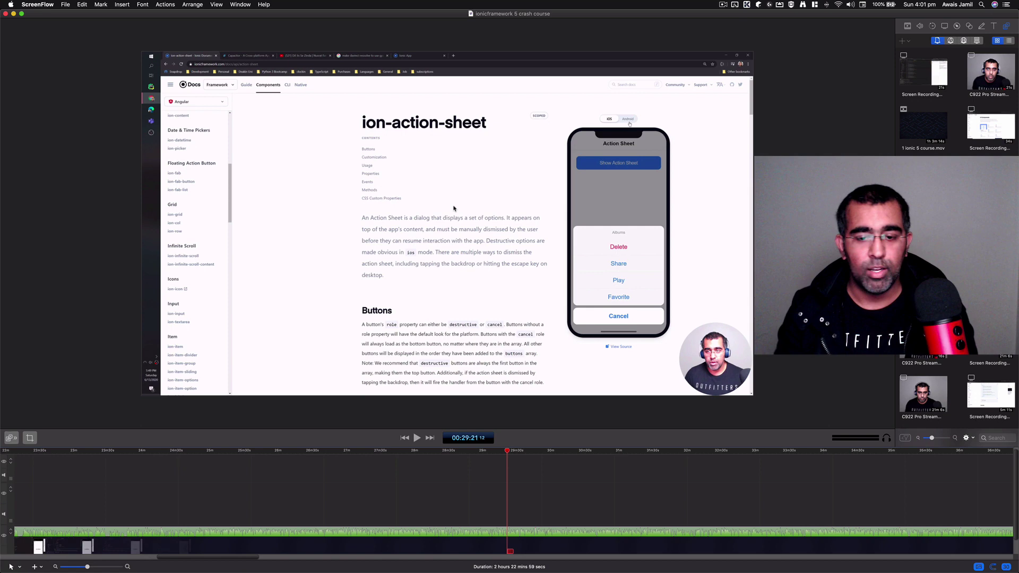
scroll(623, 512, down, 1)
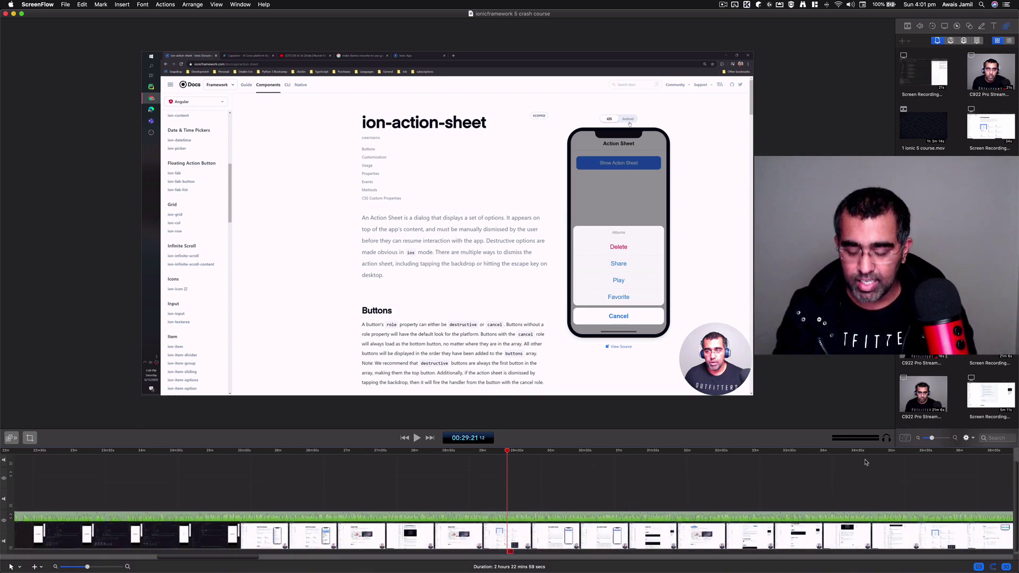
key(super+minus)
key(super+minus)
key(super+minus)
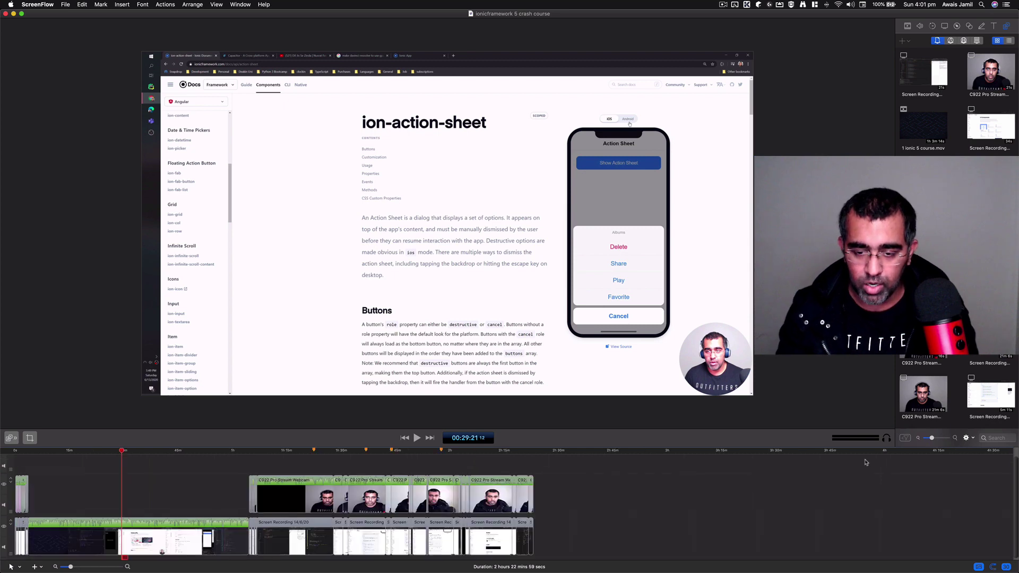
click(533, 451)
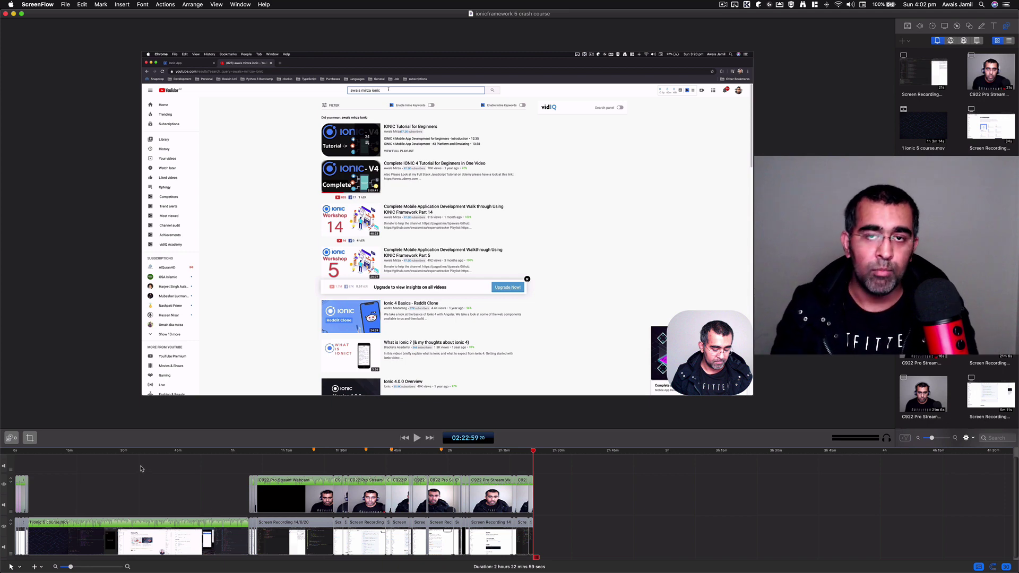
click(493, 450)
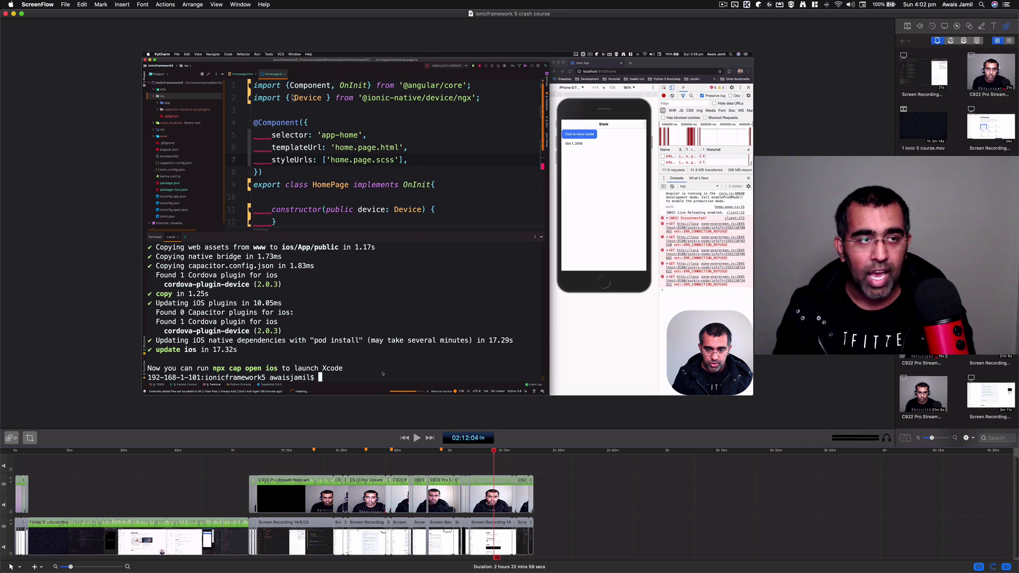
Set the File > Export resolution to 3840 x 2160 (75% of original), then dismiss the Export sheet
click(65, 5)
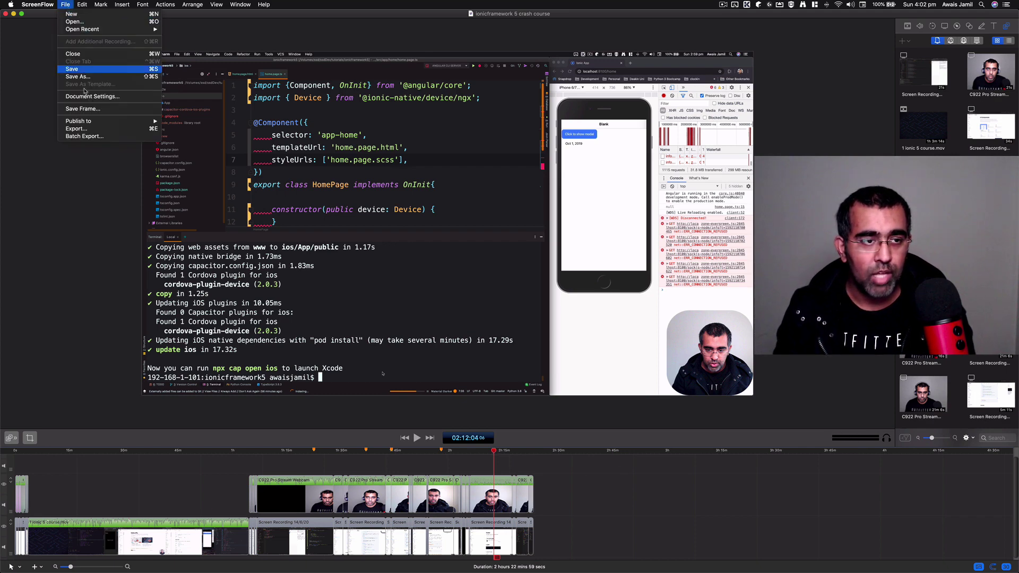
click(84, 129)
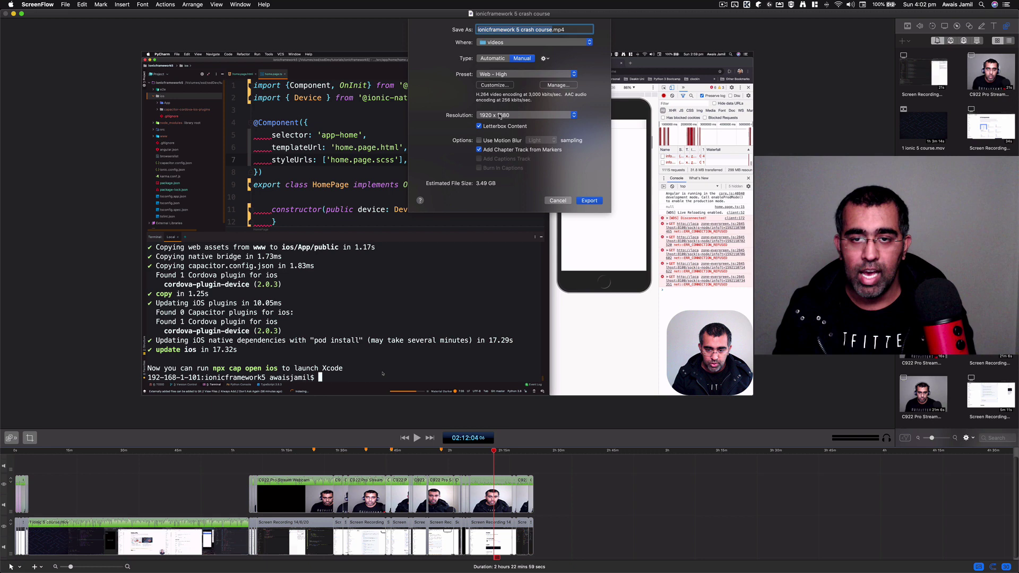
click(504, 115)
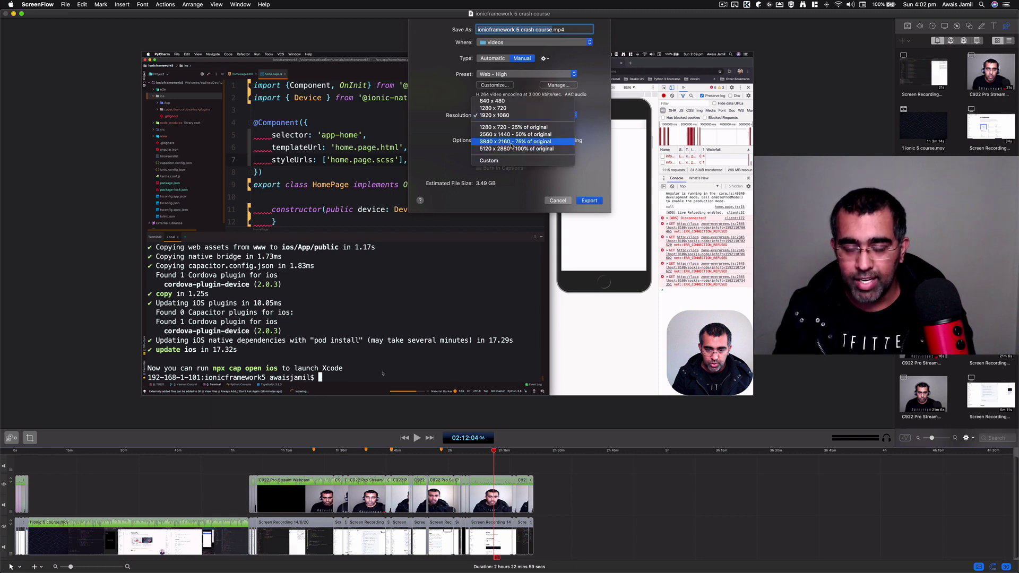
click(512, 146)
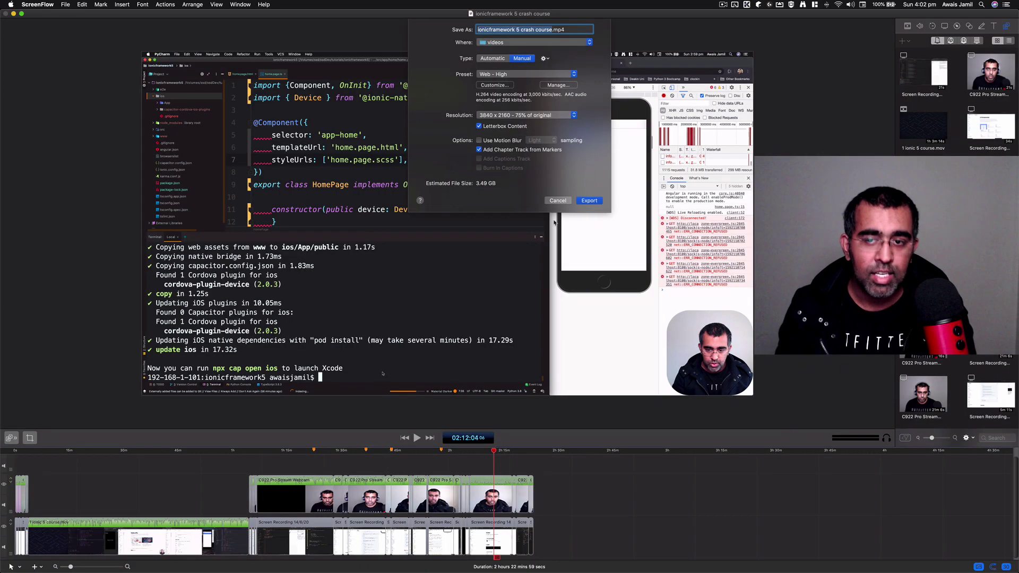
click(589, 200)
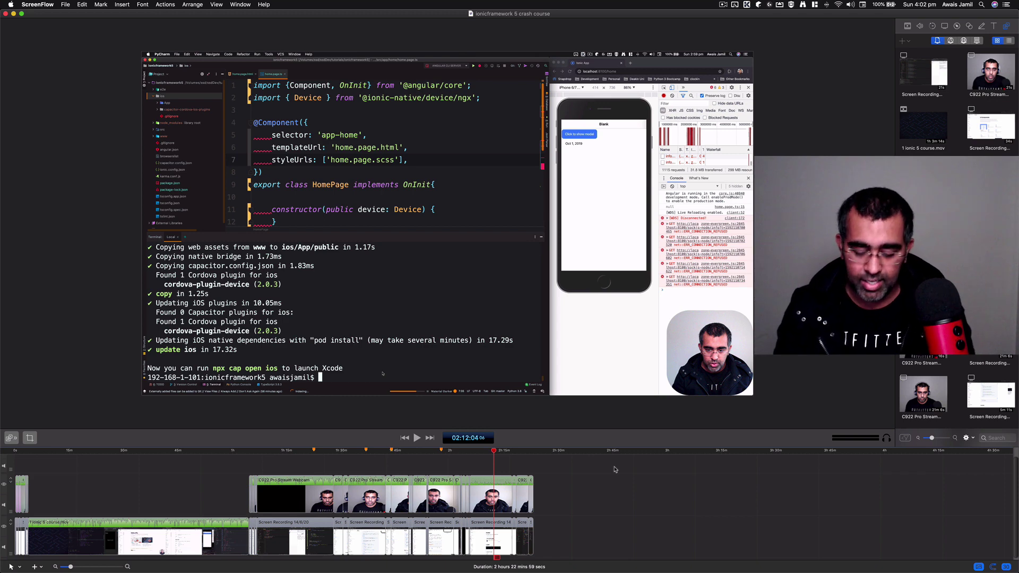
Zoom the timeline to seconds scale and play the project with system audio muted, then pause
key(super+equal)
key(super+equal)
key(super+equal)
key(super+equal)
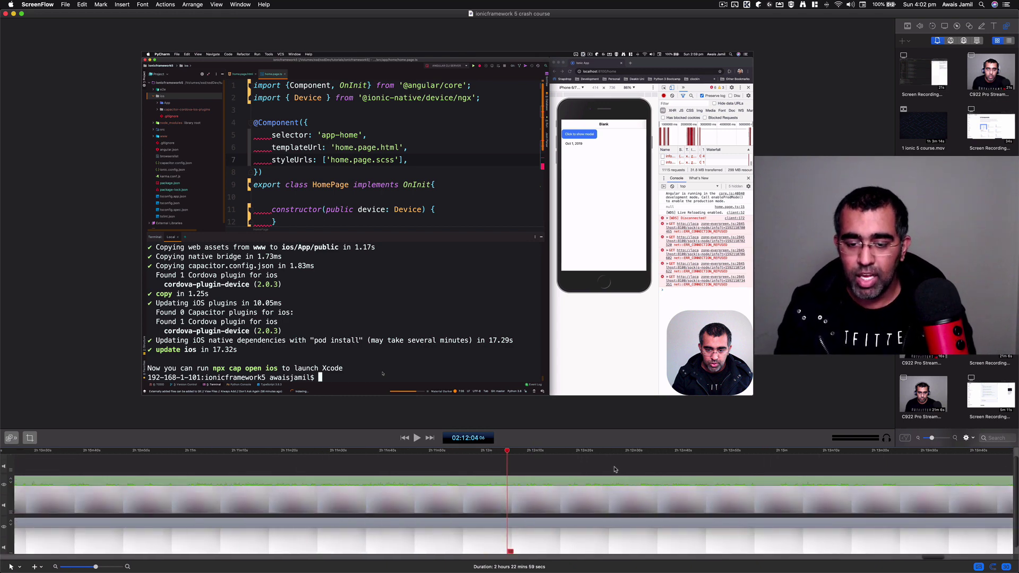
key(super+equal)
key(super+equal)
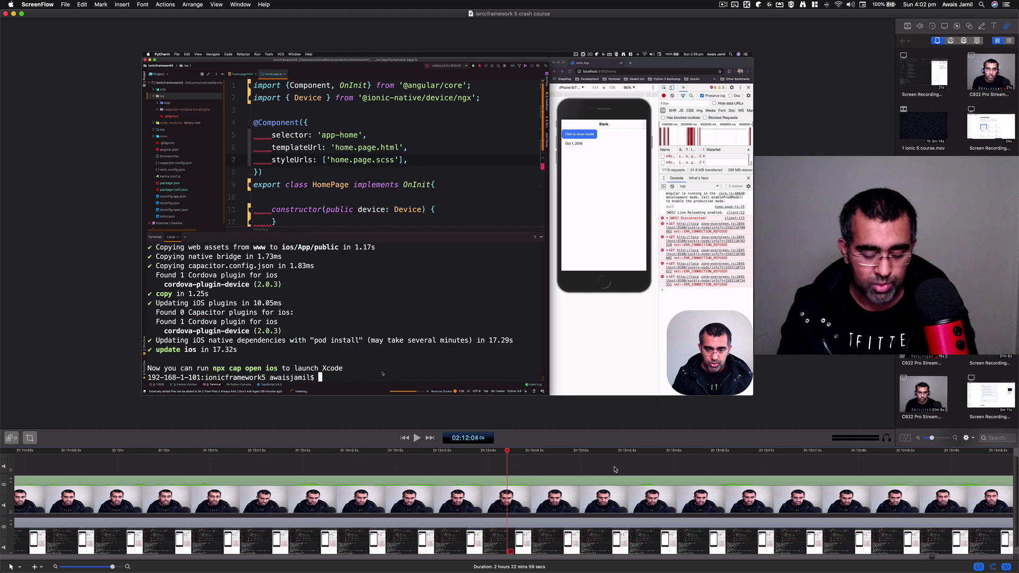
key(space)
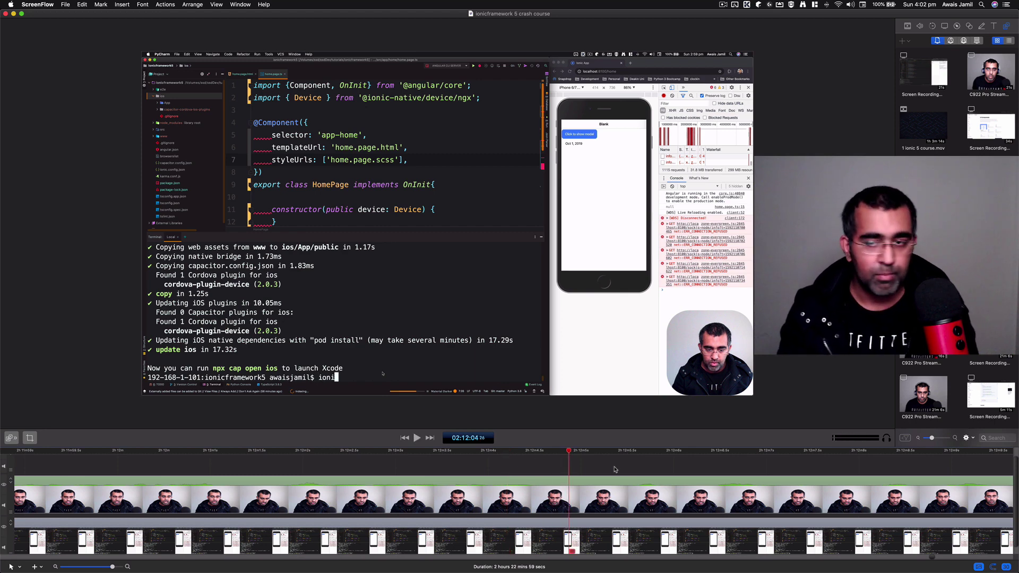
click(850, 4)
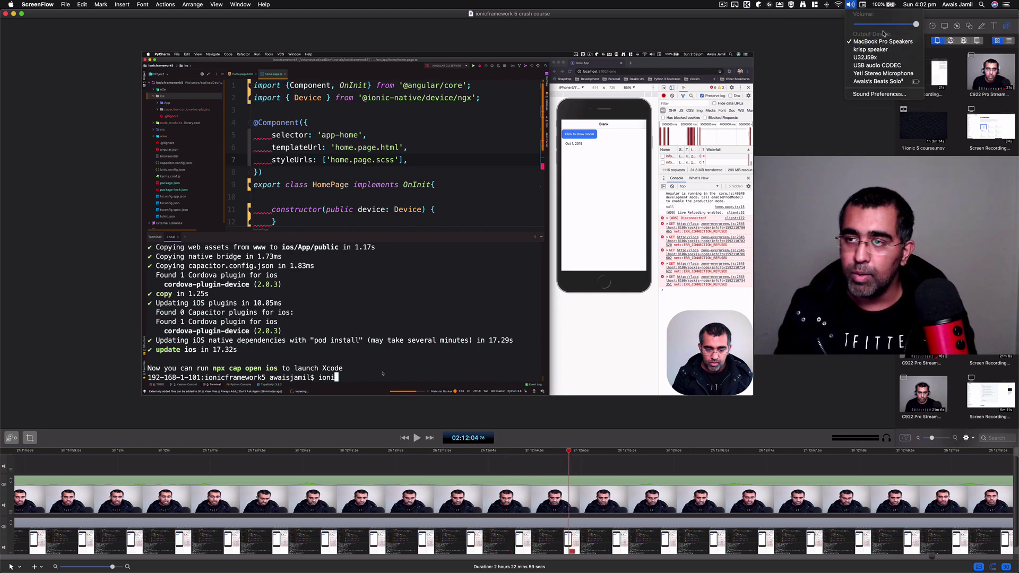
drag(880, 24, 853, 25)
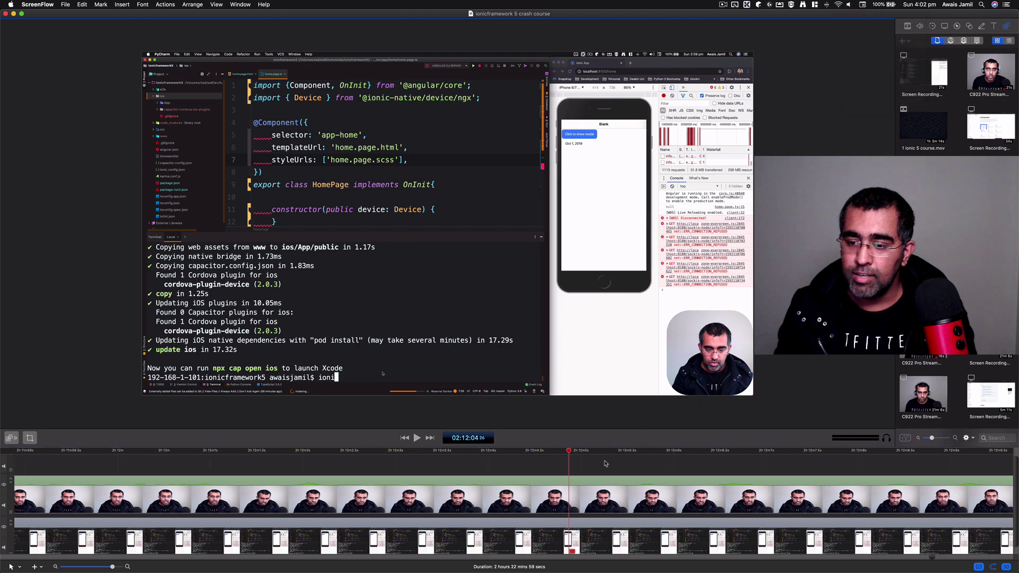
key(space)
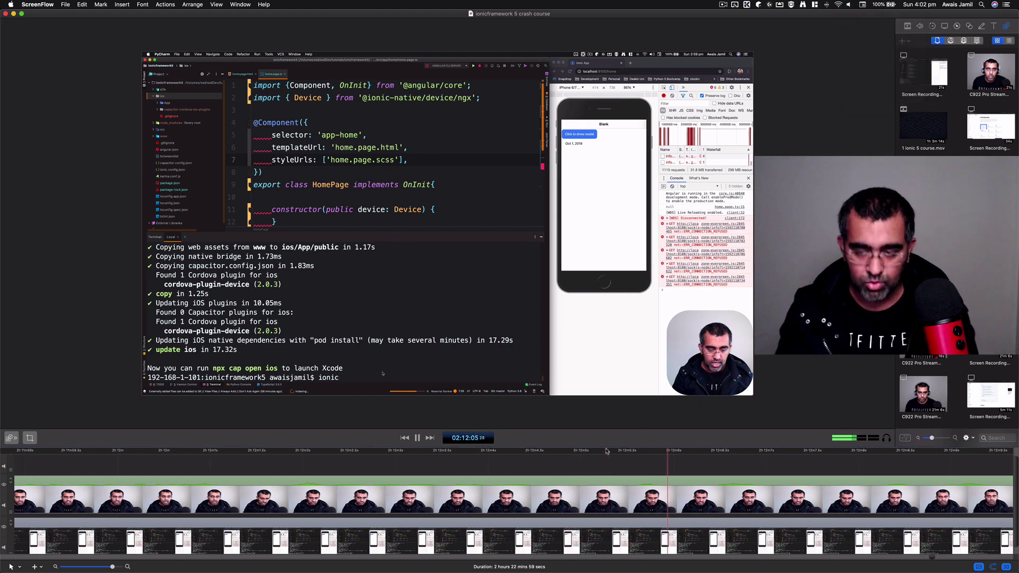
key(Left)
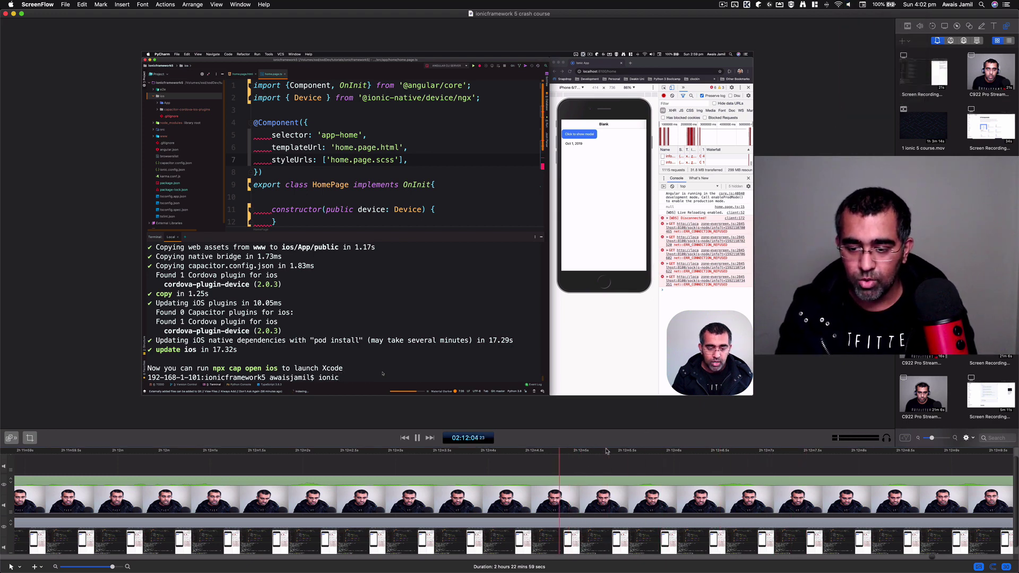
key(space)
Zoom out to 1h25m–2h25m, replay to 02:12:39, then scrub to 02:18:14, 02:06:08 and 02:12:27
key(super+minus)
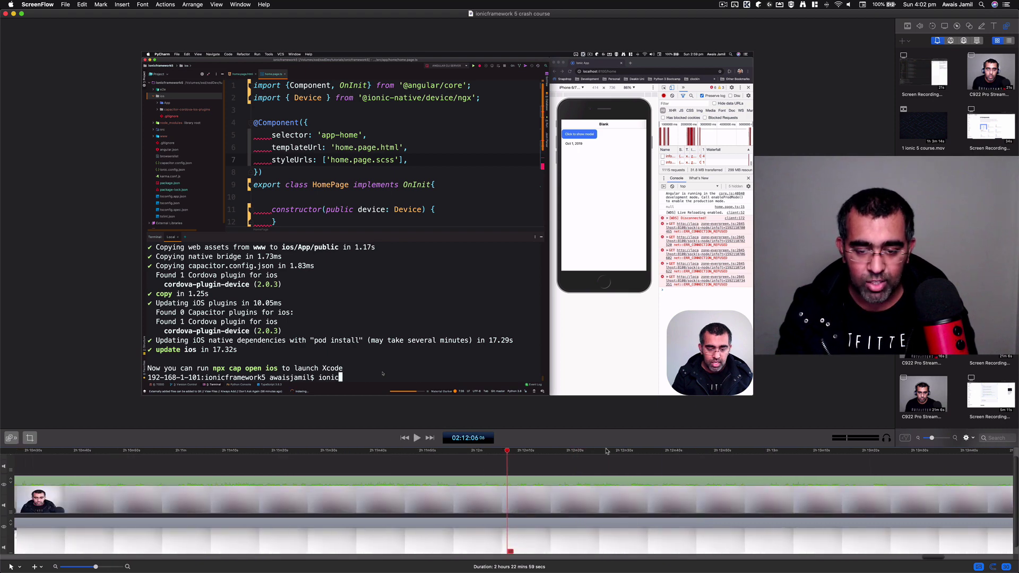
key(super+minus)
key(super+minus)
key(super+minus)
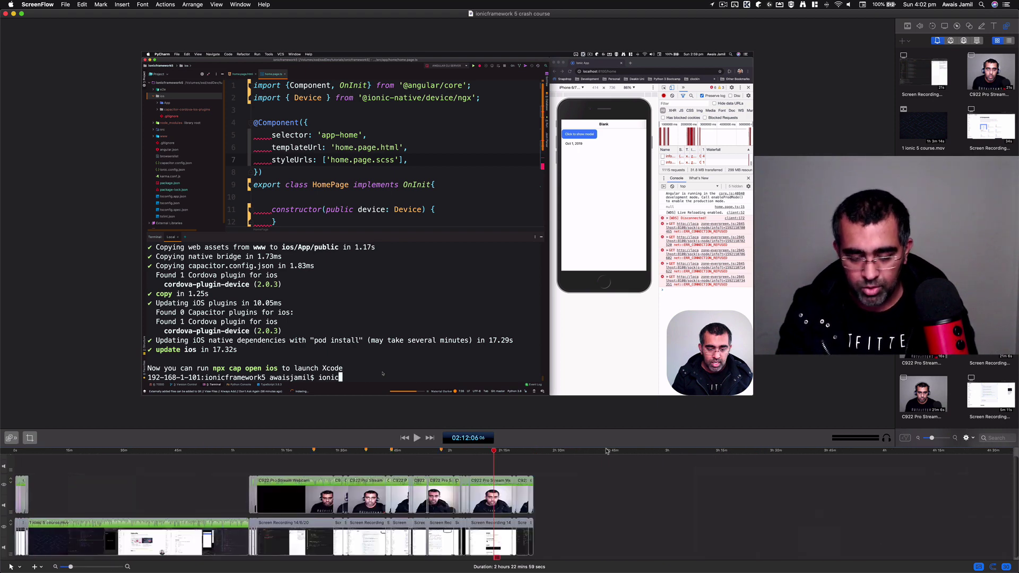
key(super+equal)
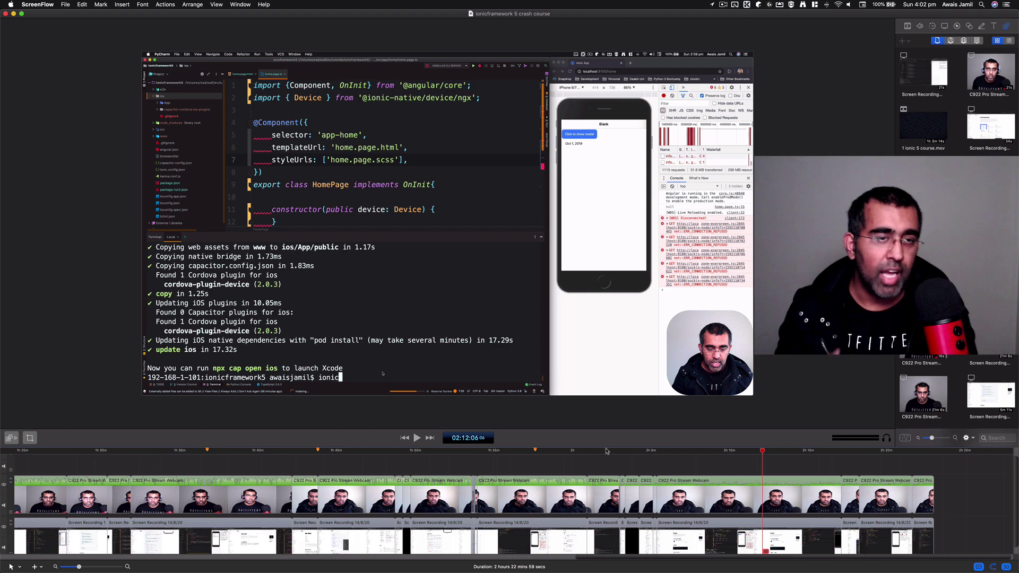
key(space)
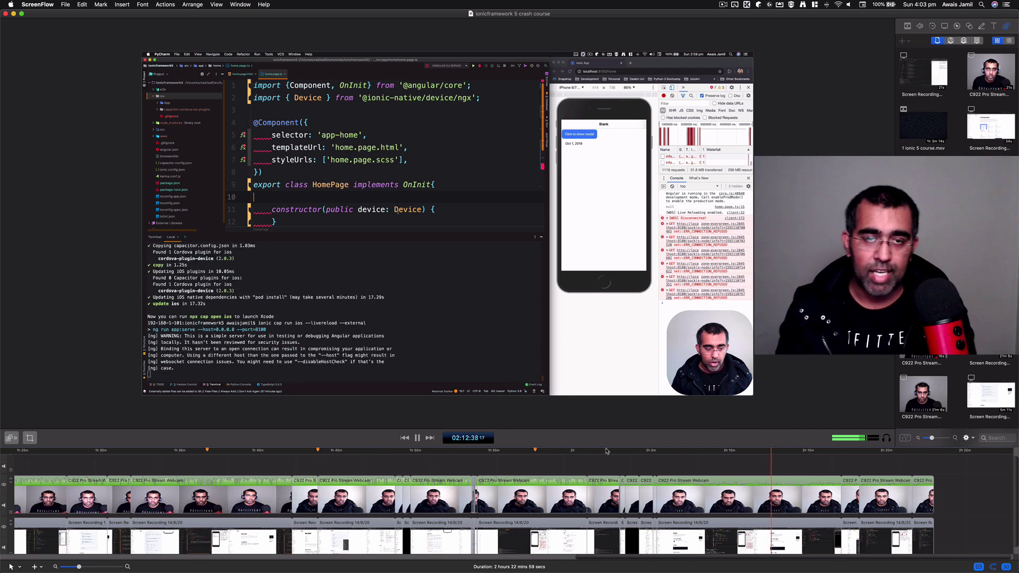
key(space)
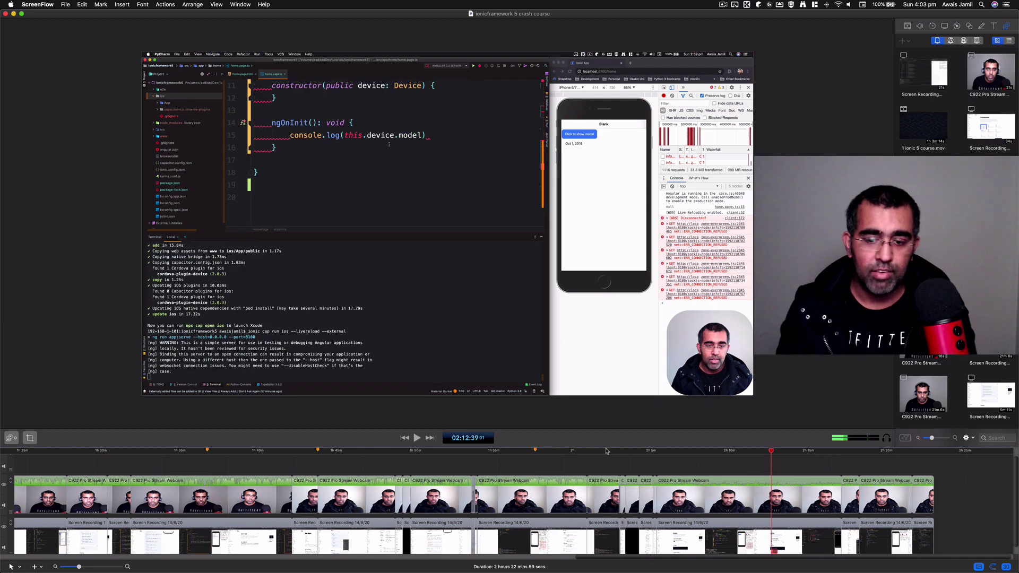
click(859, 452)
click(668, 452)
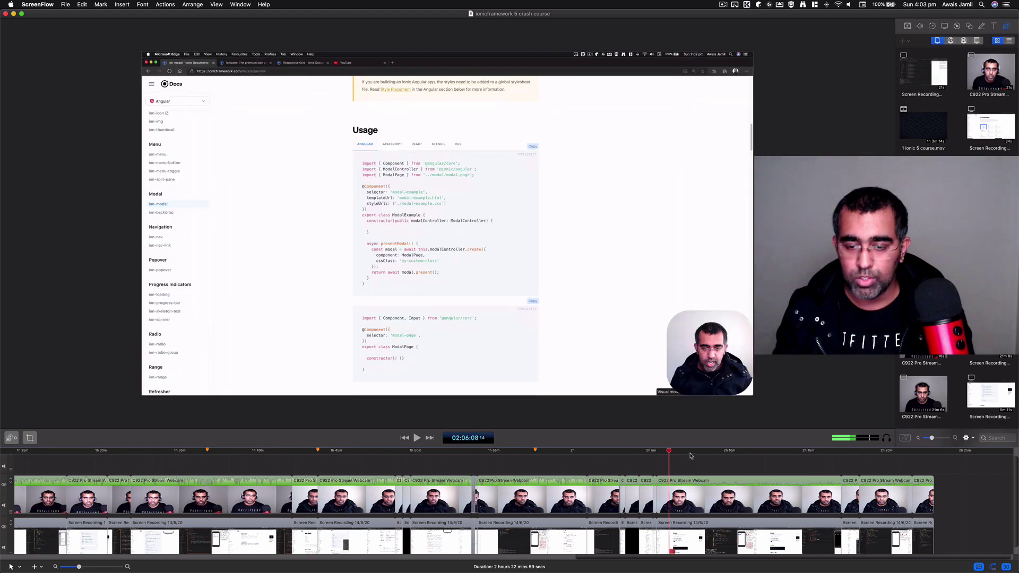
click(768, 452)
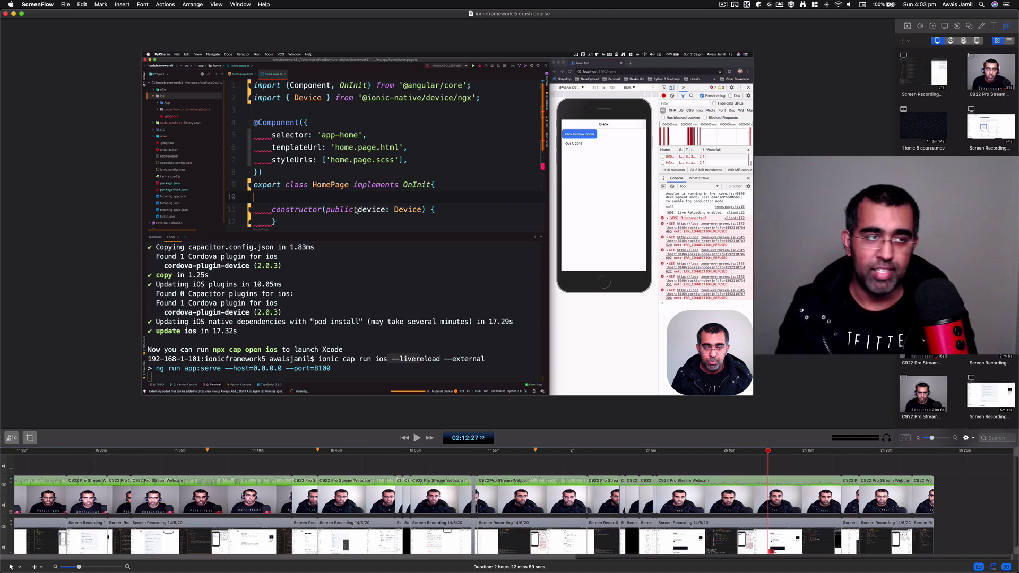
click(7, 5)
click(21, 70)
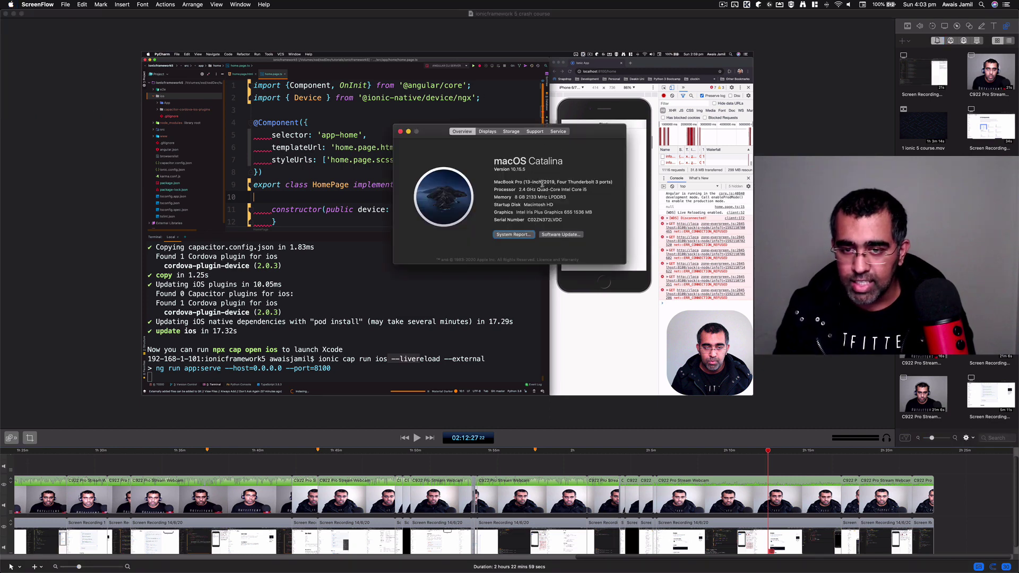
drag(541, 182, 556, 182)
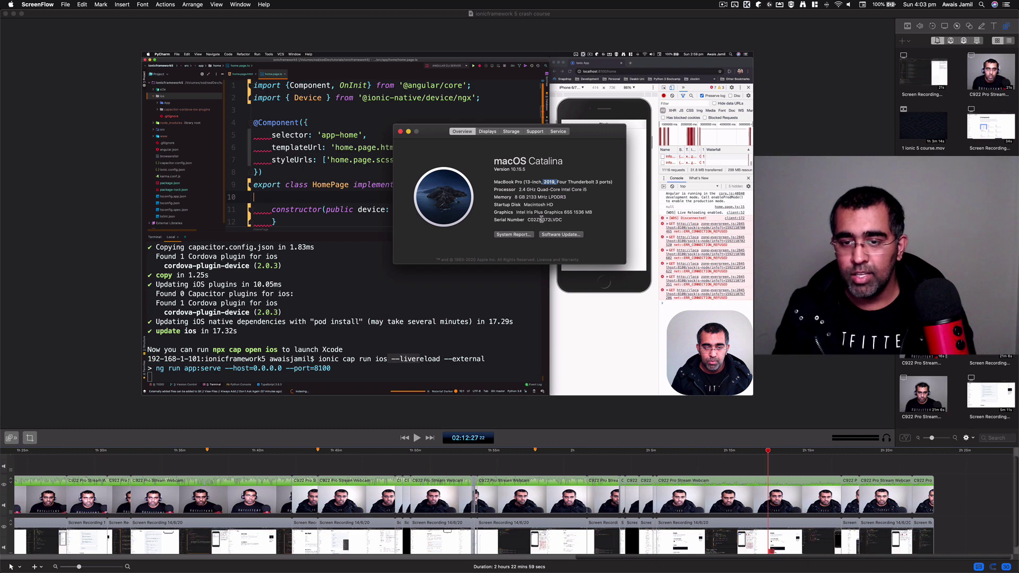
triple_click(524, 197)
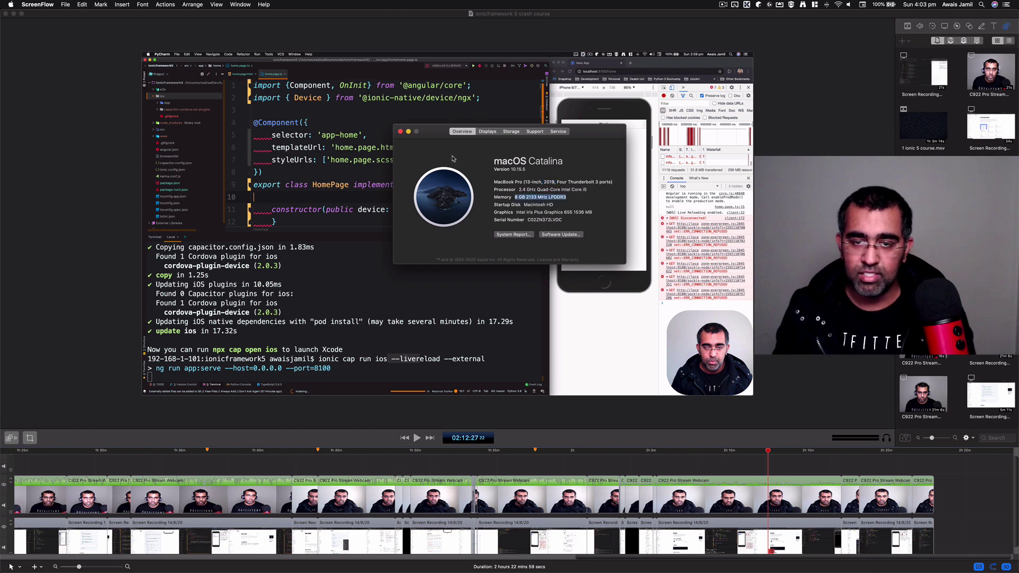
drag(437, 132, 428, 149)
click(390, 149)
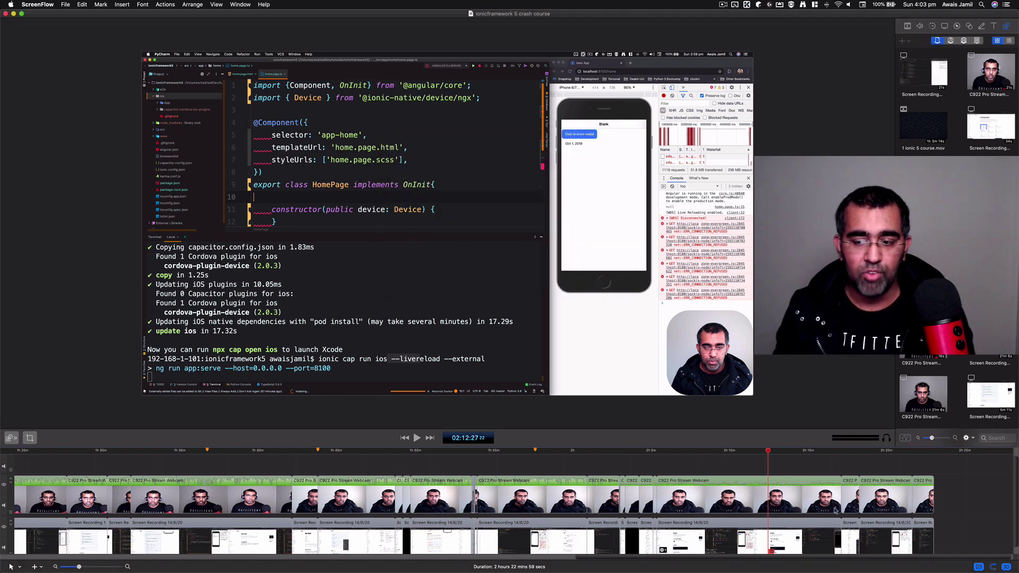
Drag the playhead back to 01:59:02, then jump it to 02:03:36
drag(836, 457, 558, 450)
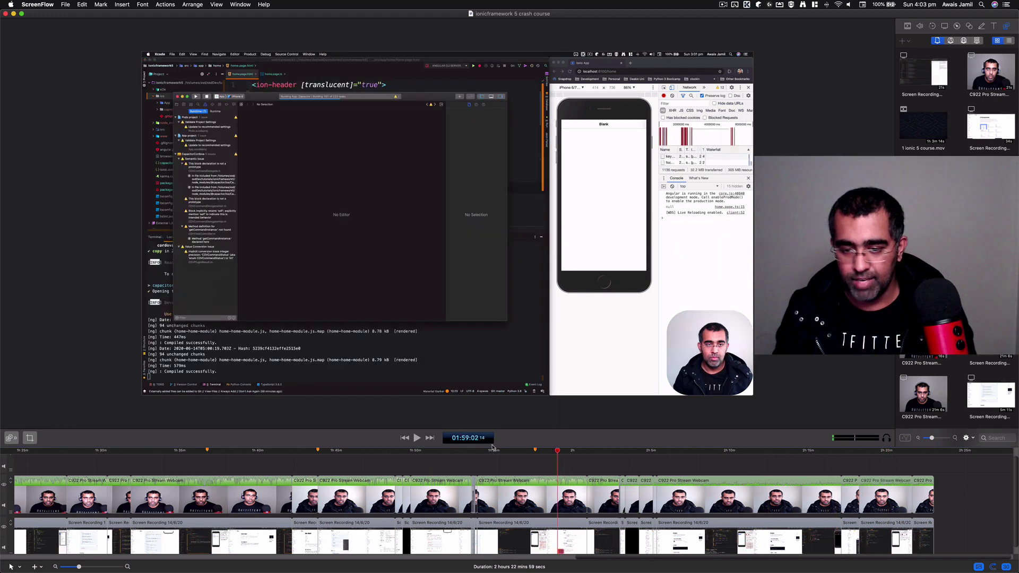
click(629, 450)
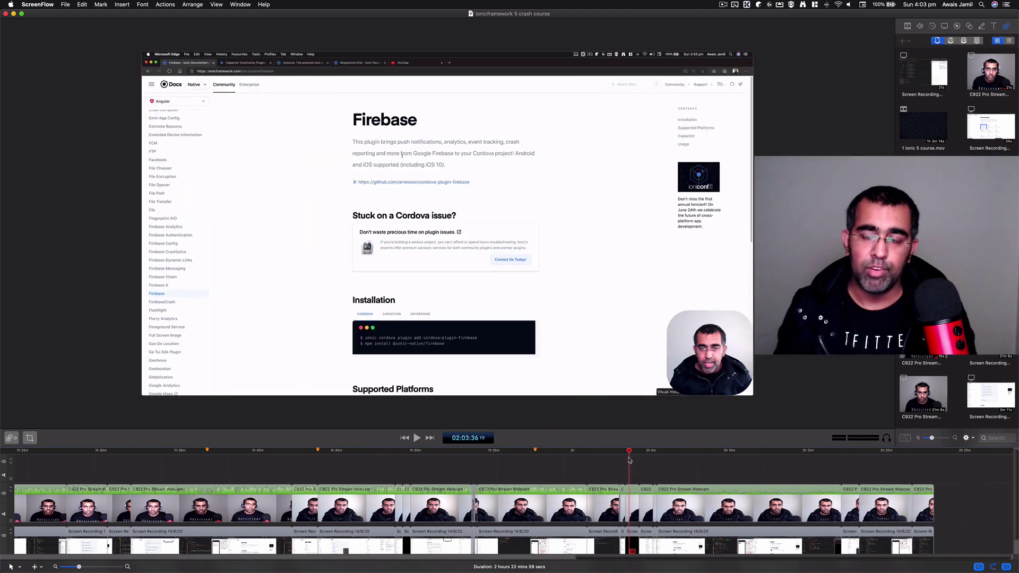